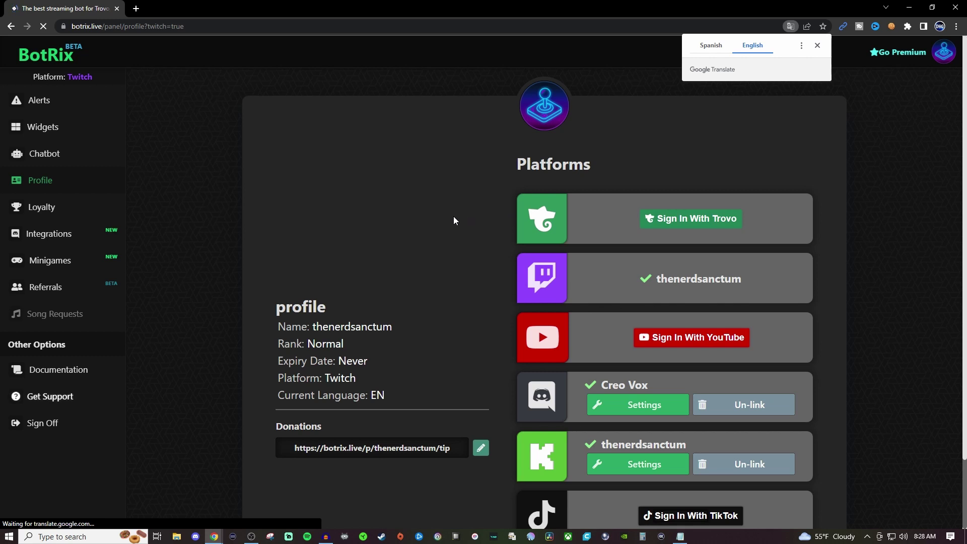
Step: Open the Alerts page and review the Subscription settings: active, 6 seconds, Fade animation
scroll(469, 269, "down", 2)
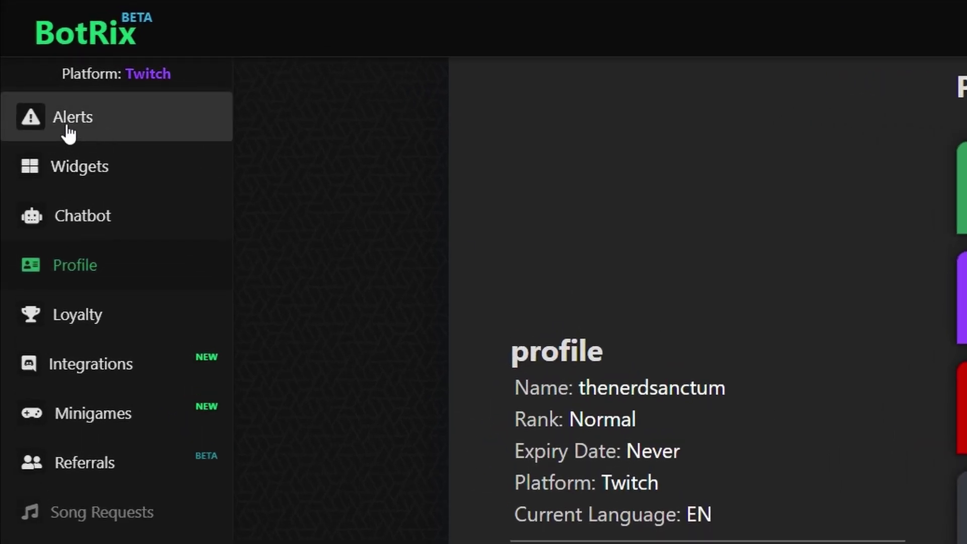
left_click(69, 134)
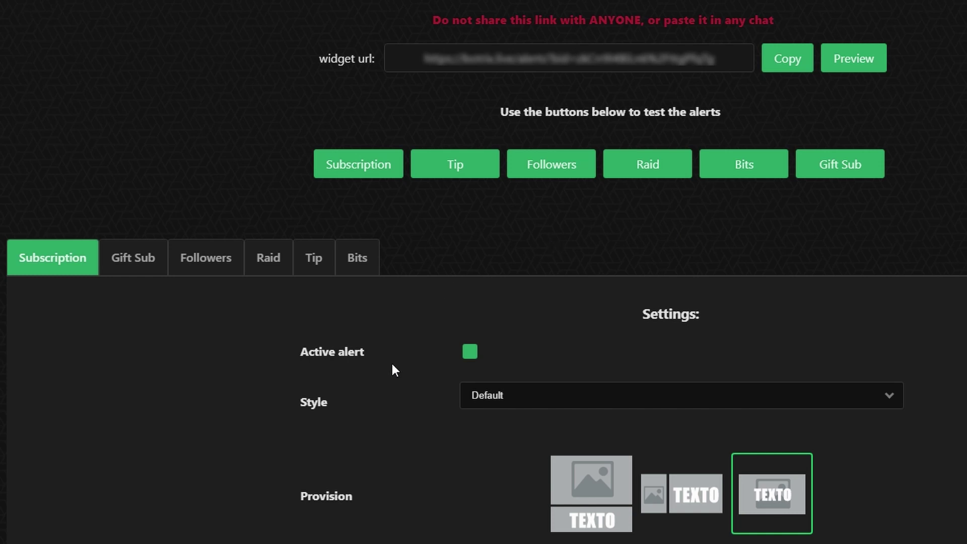
scroll(394, 370, "down", 7)
scroll(389, 231, "up", 3)
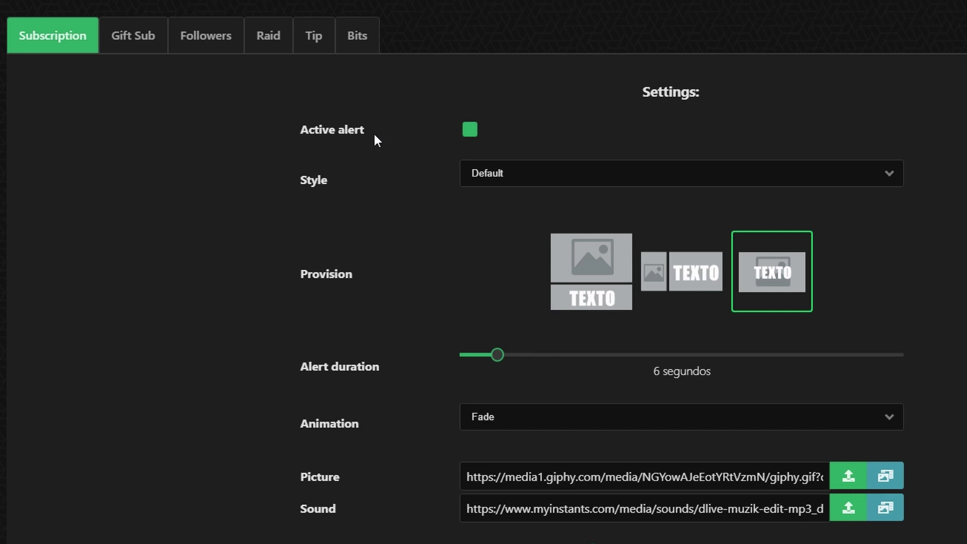
scroll(73, 85, "up", 3)
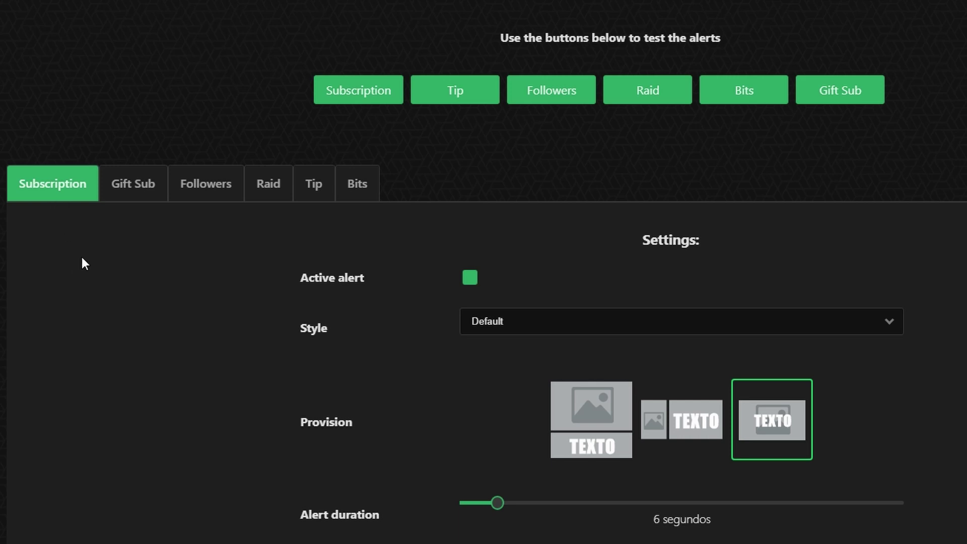
scroll(224, 309, "down", 3)
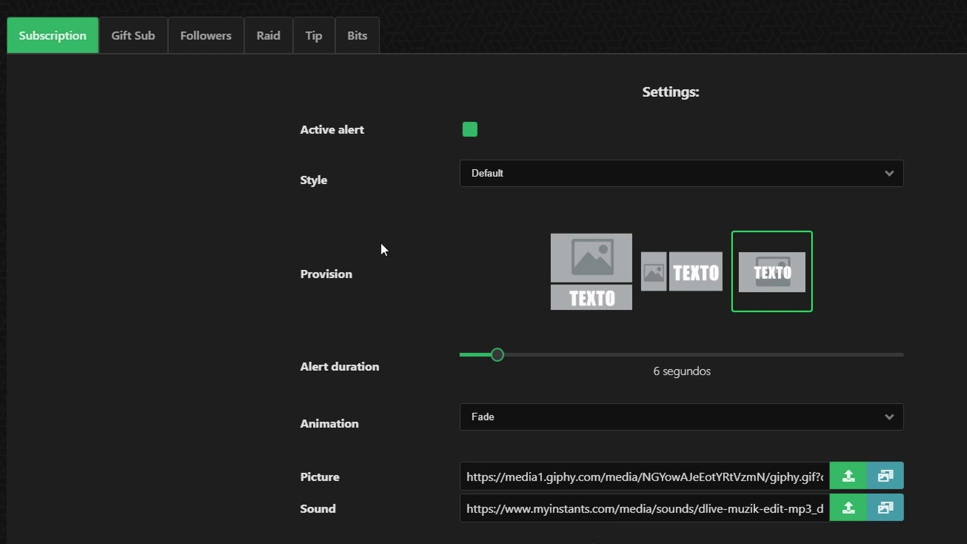
Step: Keep the Default style for the Subscription alert and bring up its entrance animation choices
left_click(520, 183)
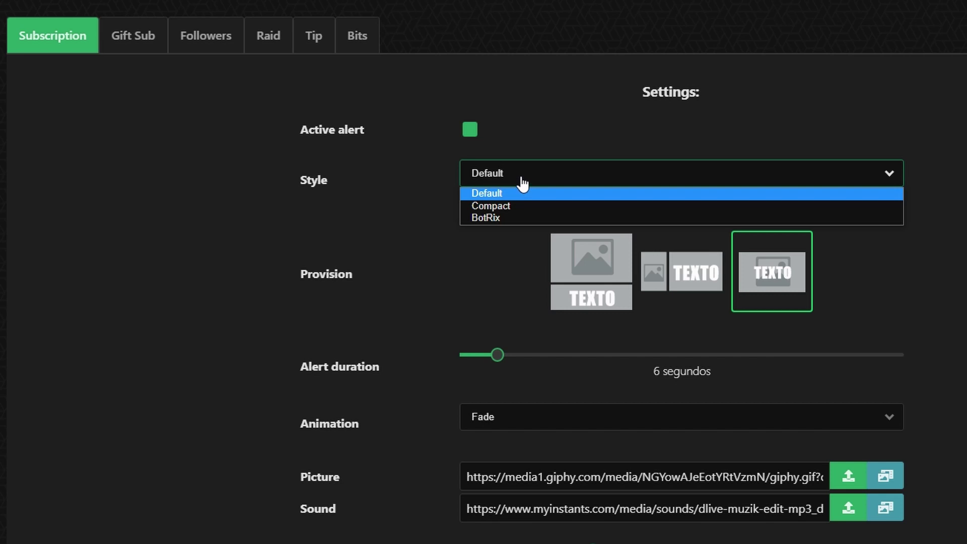
left_click(522, 183)
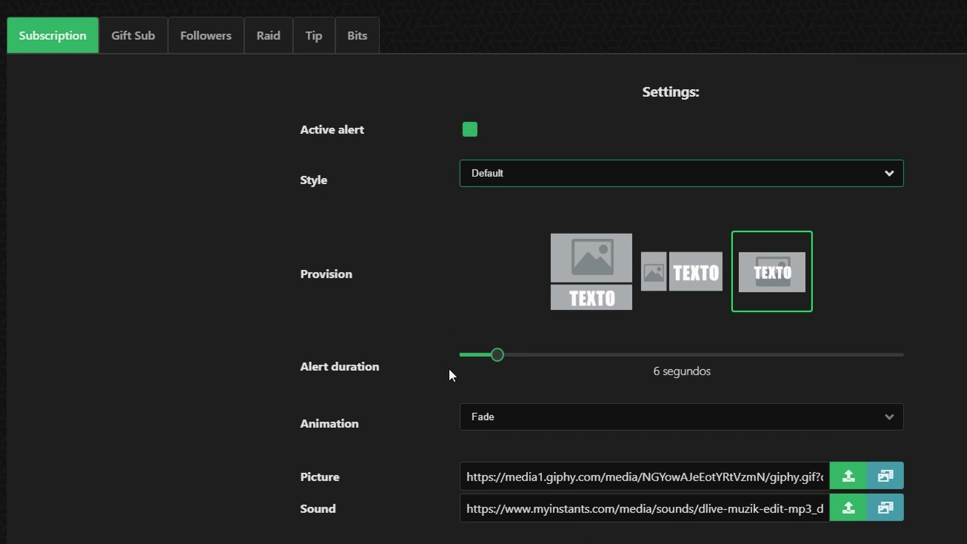
scroll(436, 365, "down", 4)
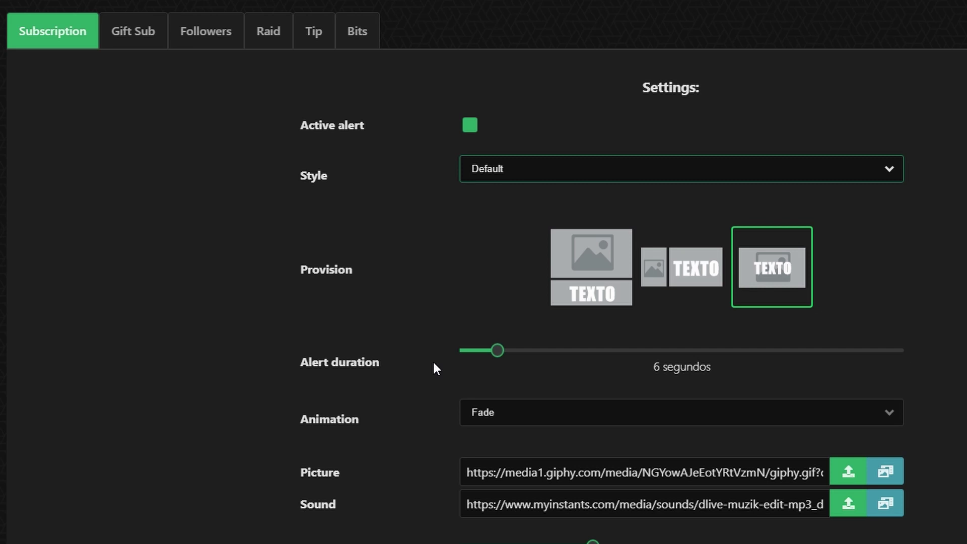
left_click(556, 201)
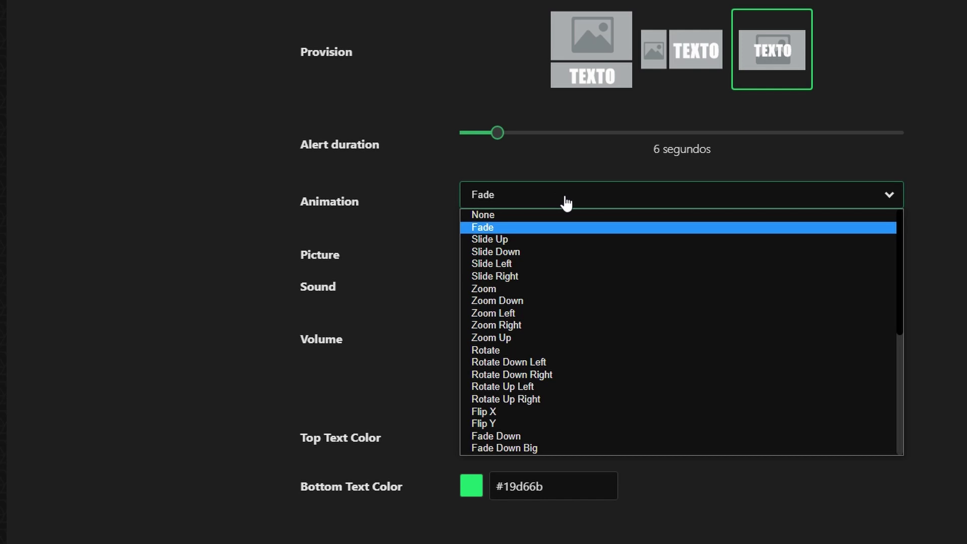
left_click(557, 202)
left_click(403, 264)
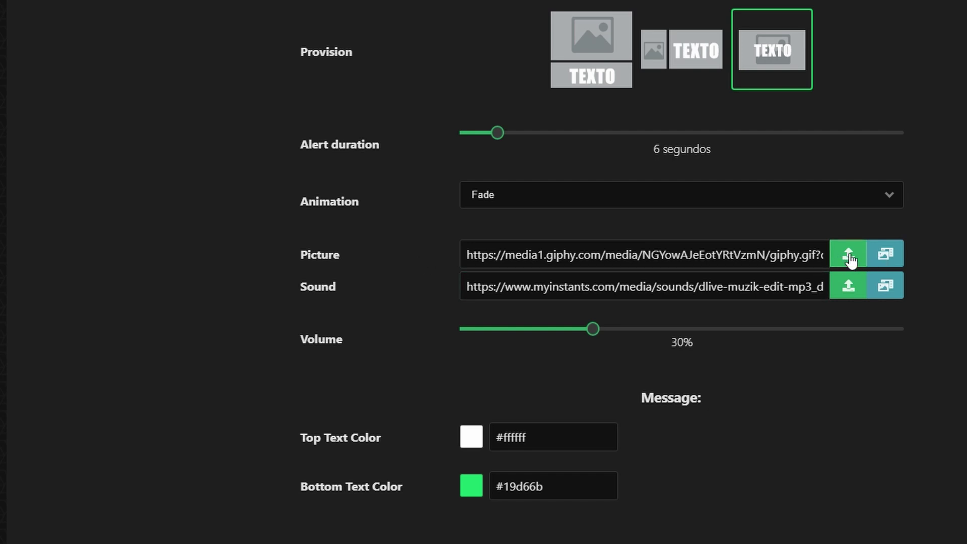
left_click(890, 255)
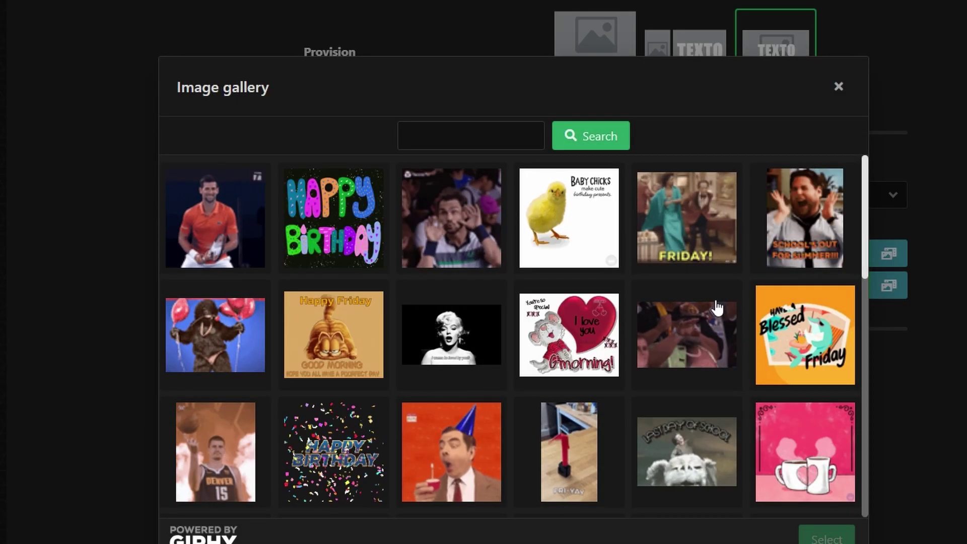
scroll(705, 300, "down", 8)
scroll(701, 302, "down", 5)
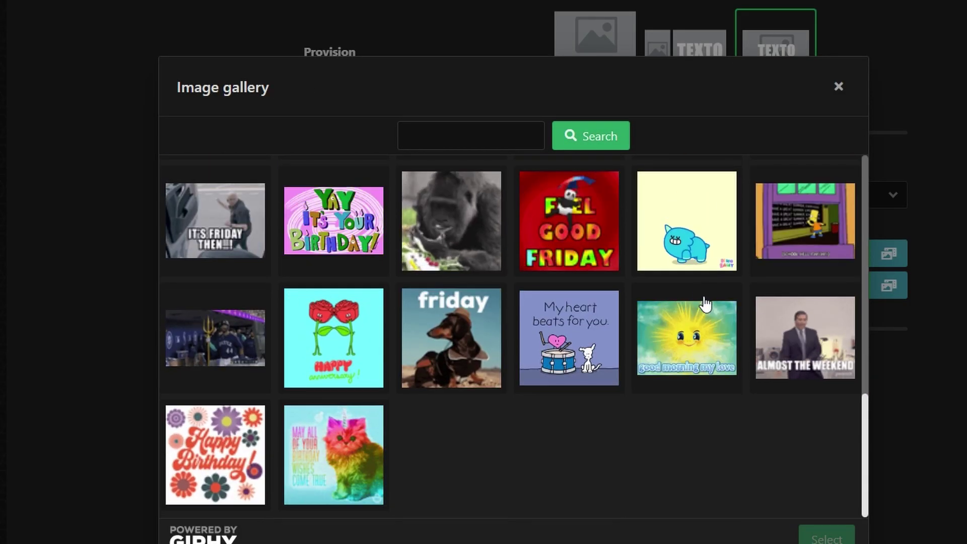
left_click(838, 87)
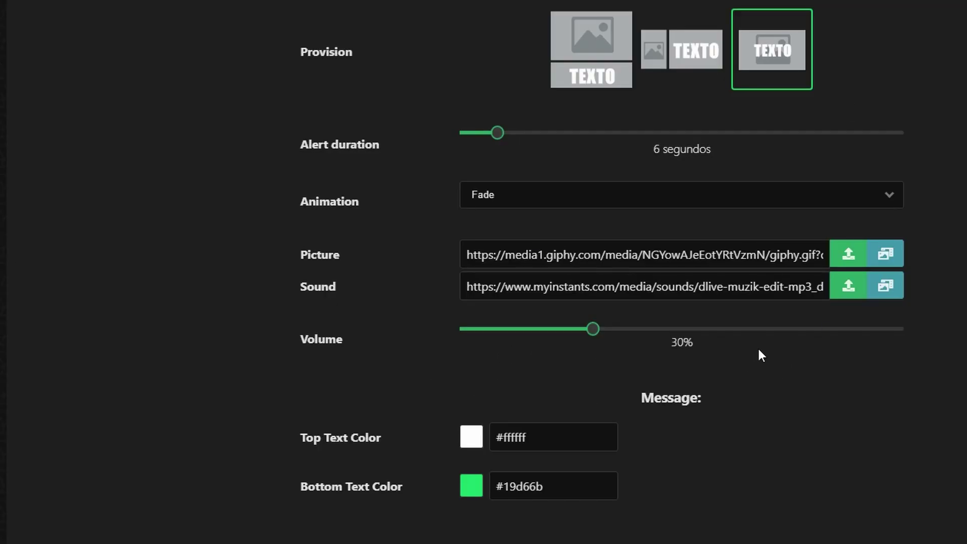
scroll(449, 356, "down", 4)
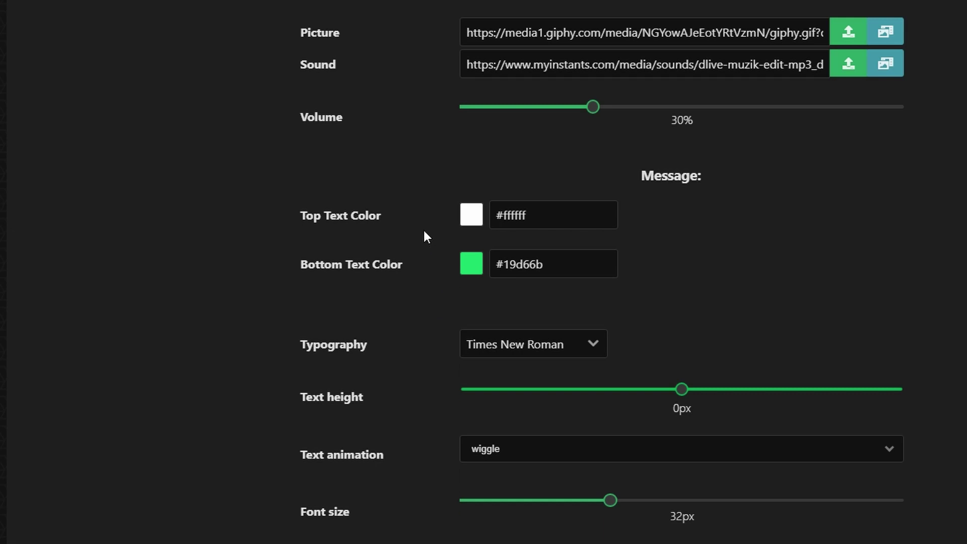
scroll(454, 236, "down", 2)
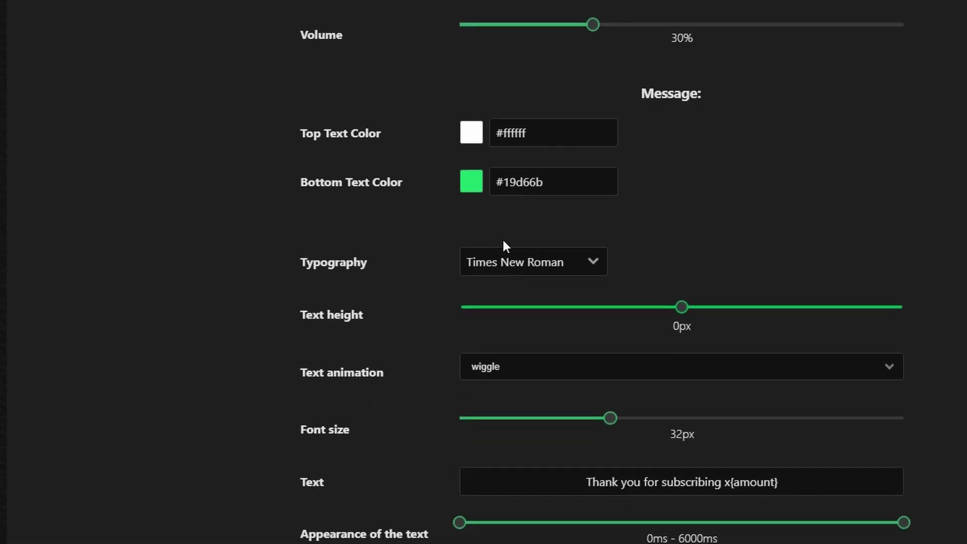
left_click(592, 269)
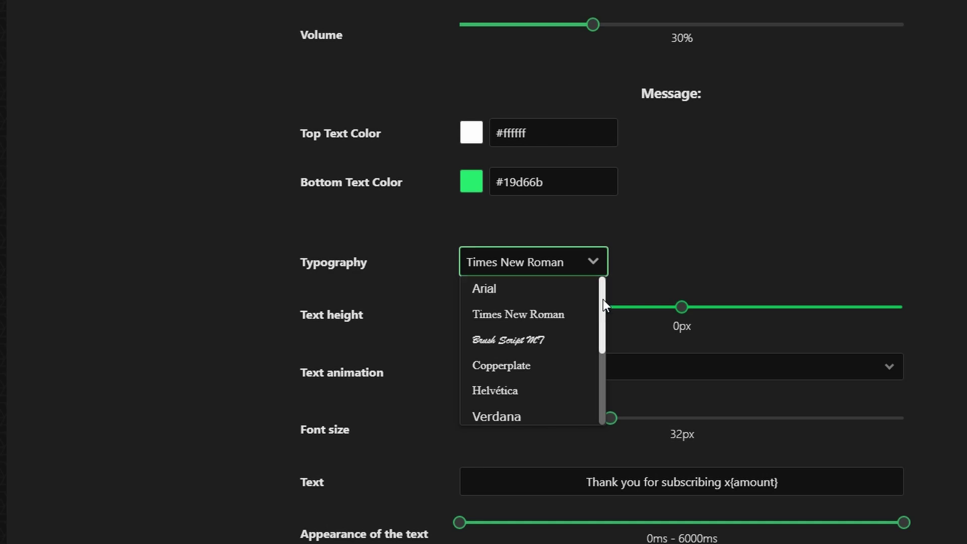
left_click_drag(605, 301, 611, 282)
left_click(593, 263)
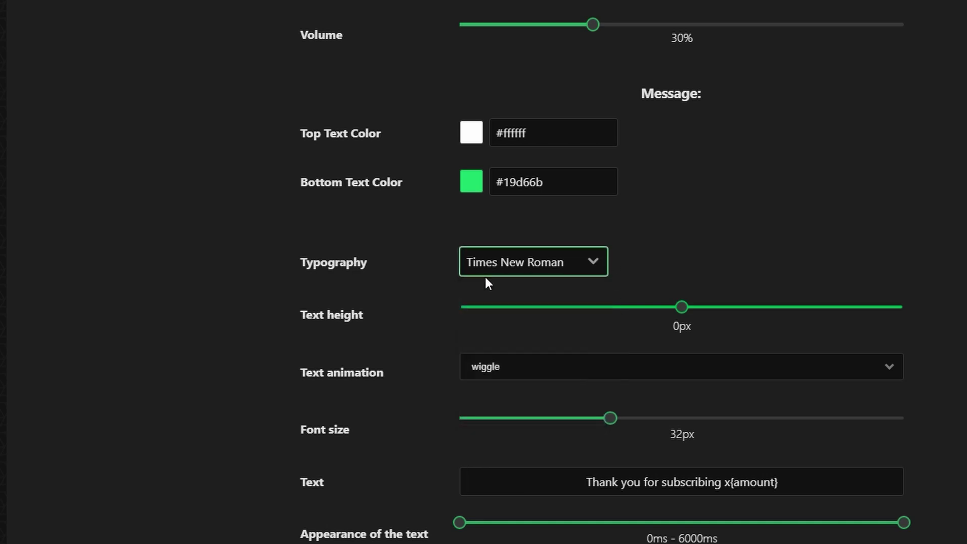
left_click(591, 375)
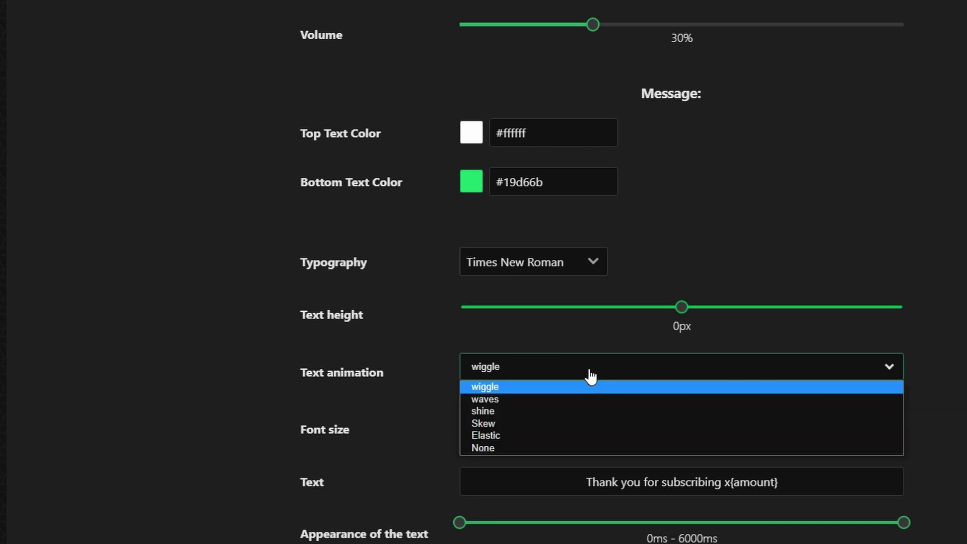
left_click(581, 374)
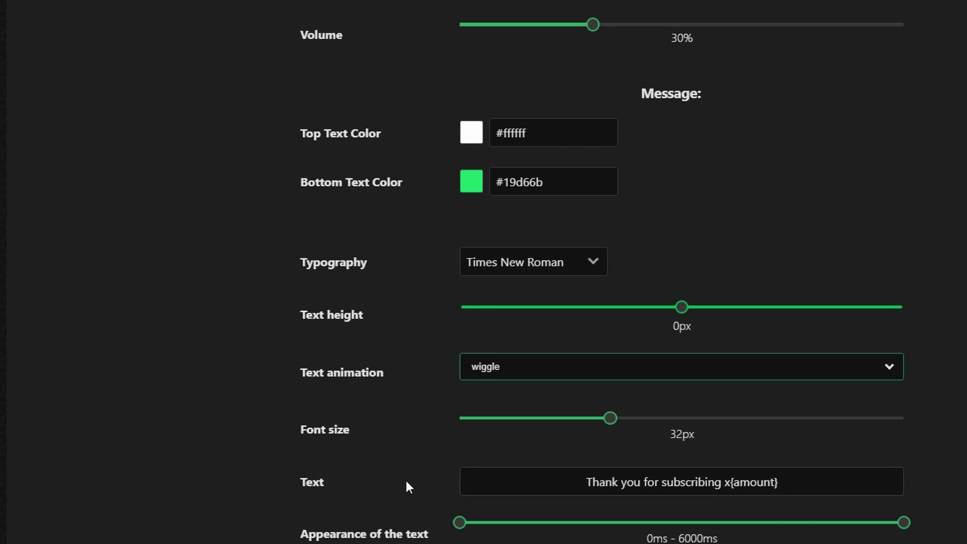
scroll(411, 479, "down", 3)
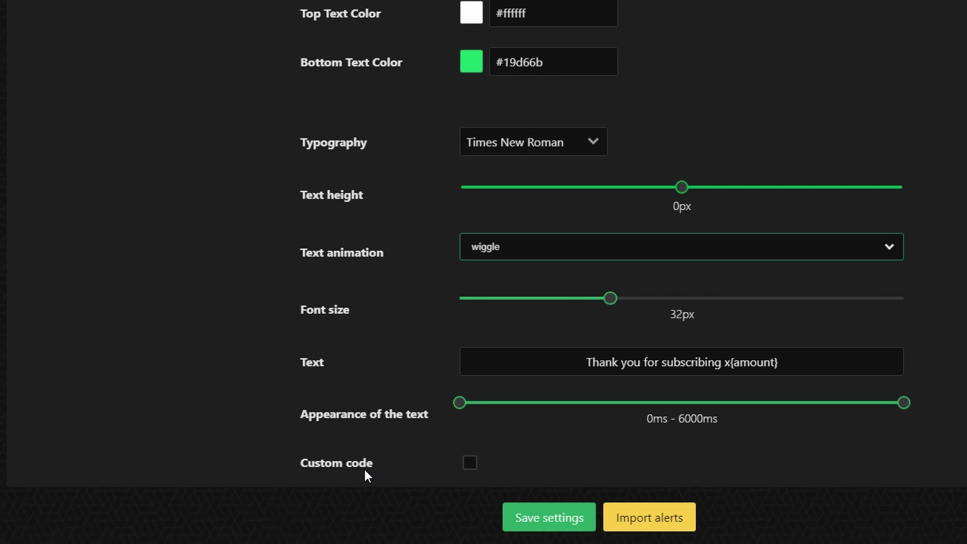
left_click(469, 463)
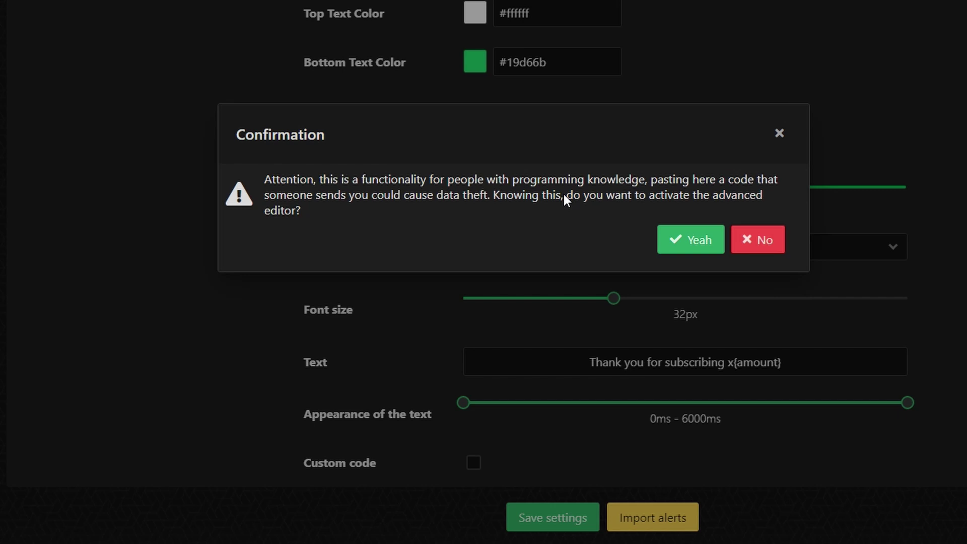
left_click(779, 134)
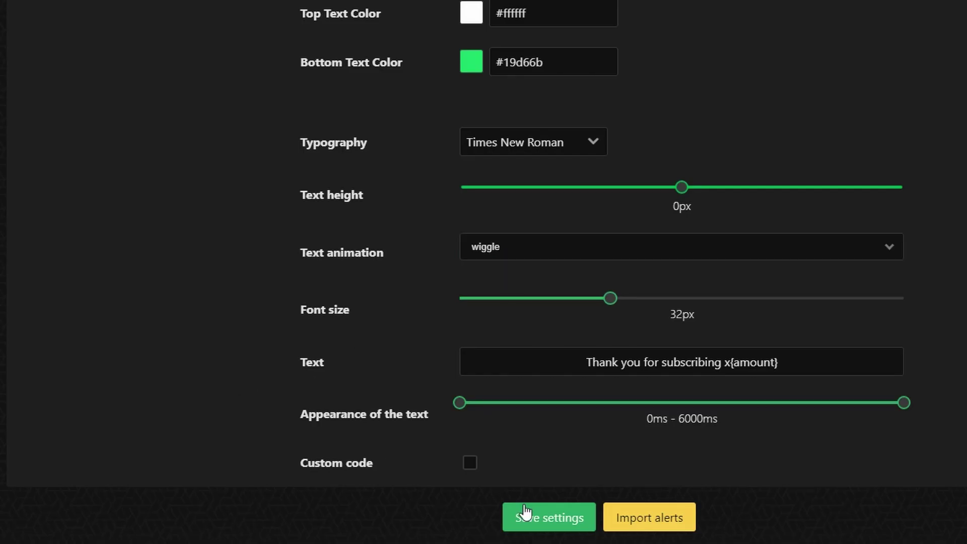
left_click(659, 524)
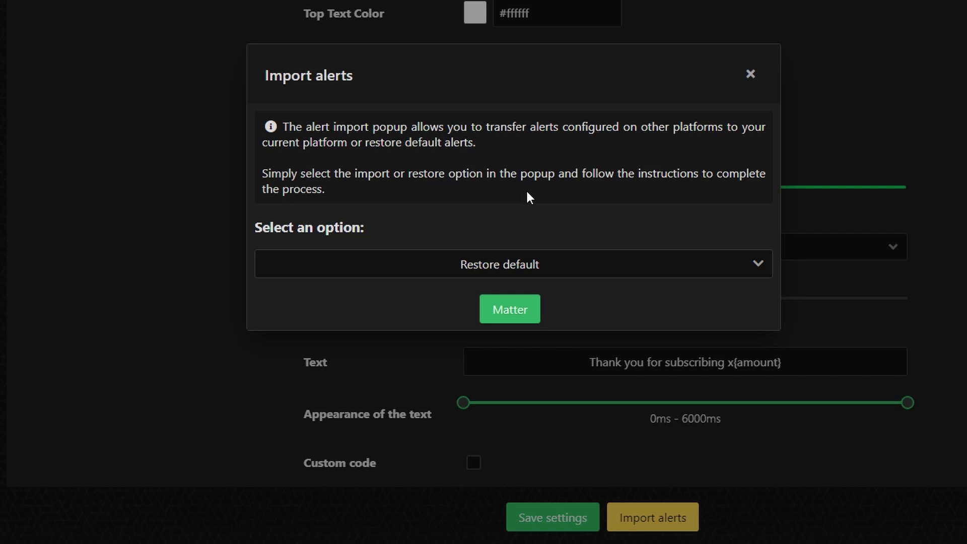
left_click(639, 264)
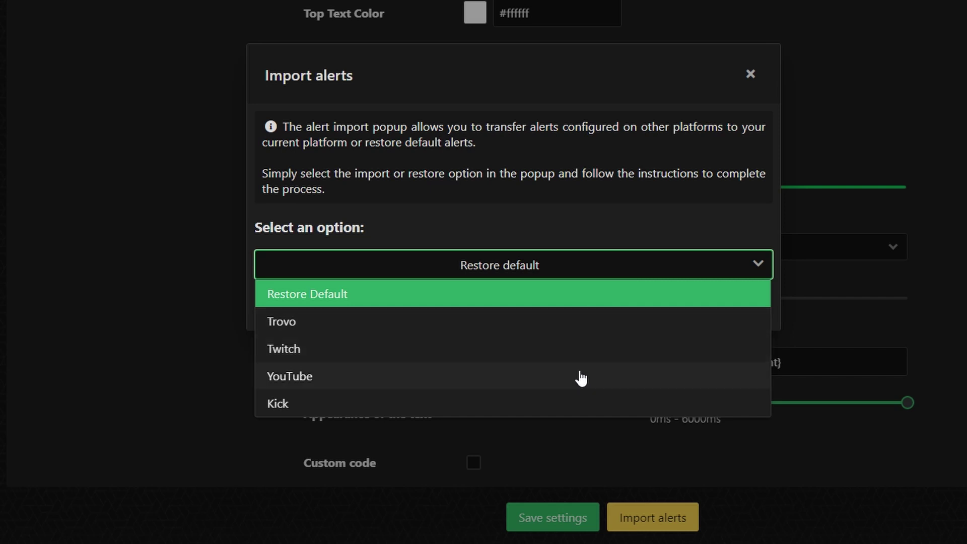
left_click(576, 353)
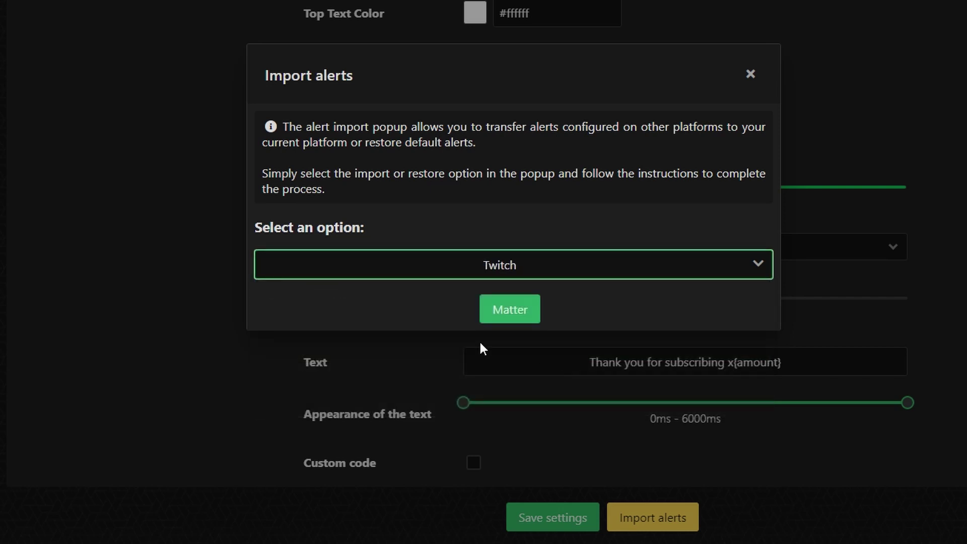
left_click(511, 315)
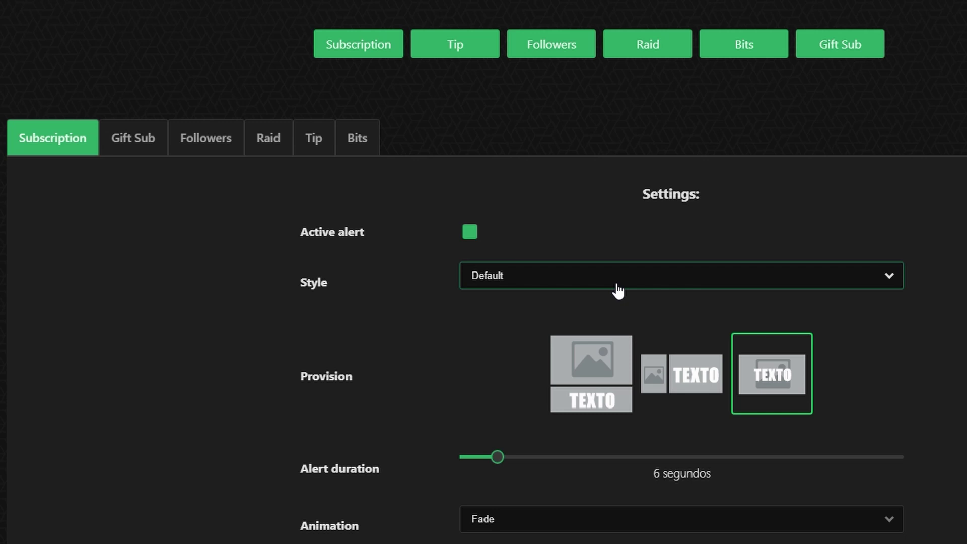
scroll(404, 283, "down", 7)
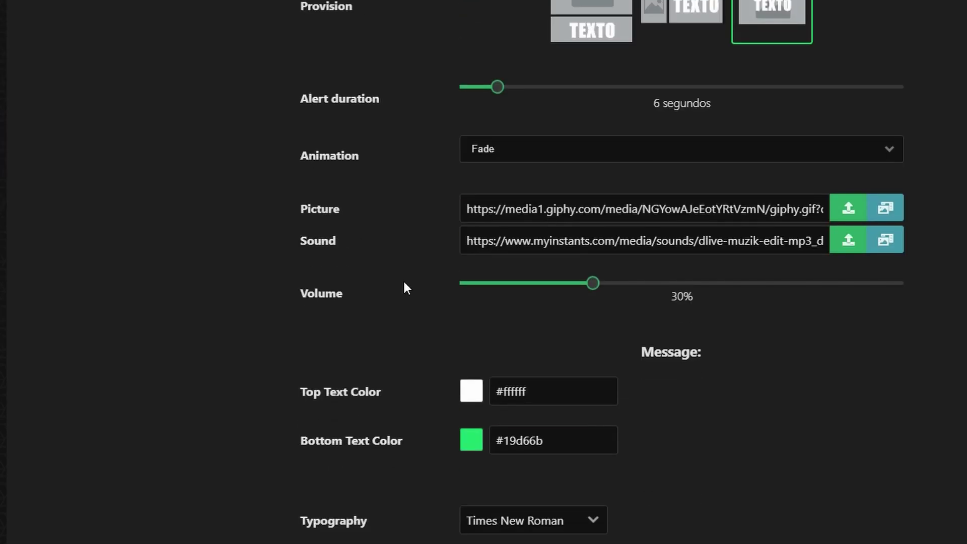
scroll(398, 277, "up", 7)
scroll(157, 228, "down", 10)
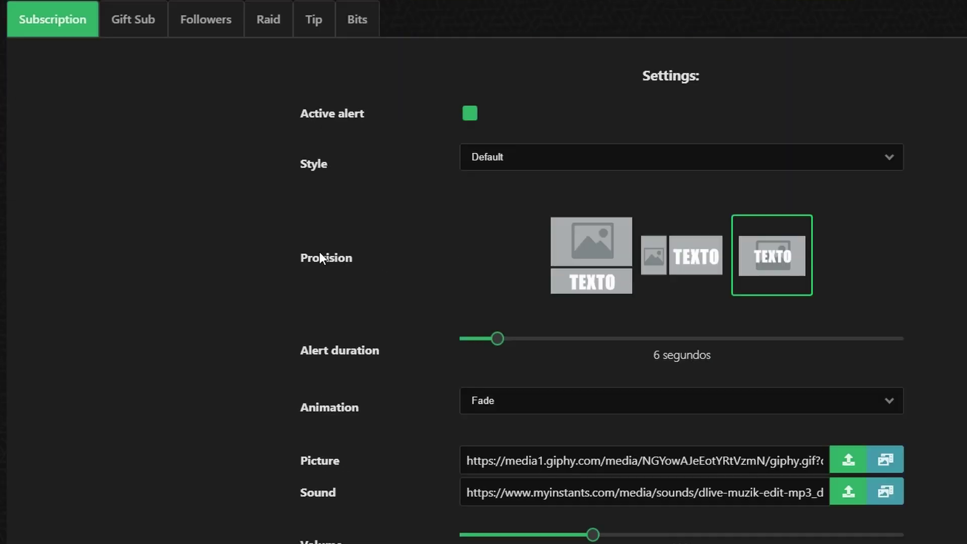
scroll(292, 280, "up", 10)
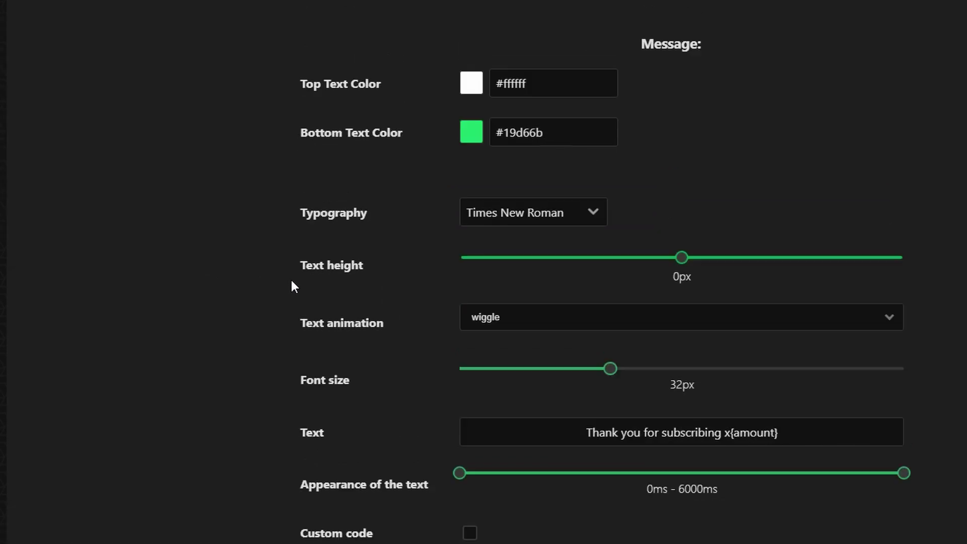
scroll(319, 318, "down", 10)
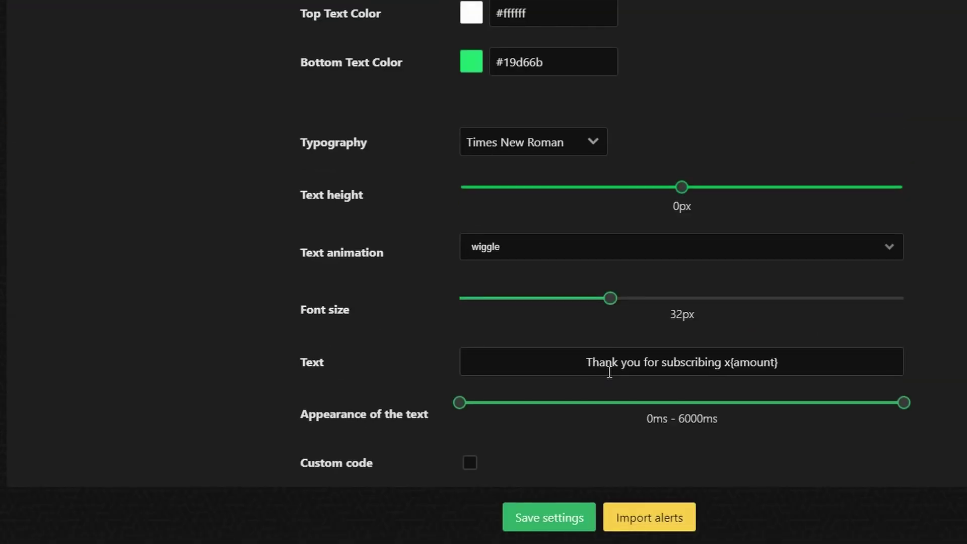
left_click(633, 519)
left_click(526, 267)
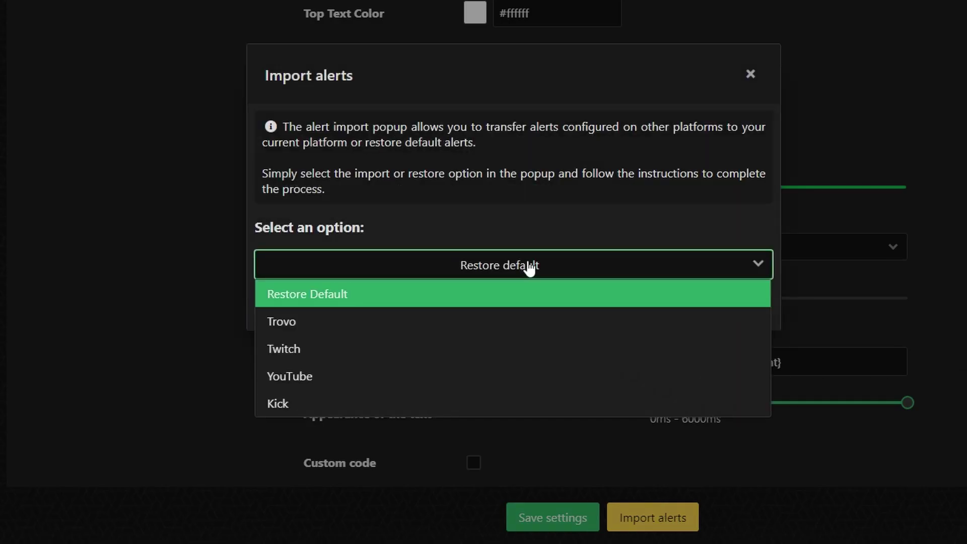
left_click(527, 267)
left_click(513, 312)
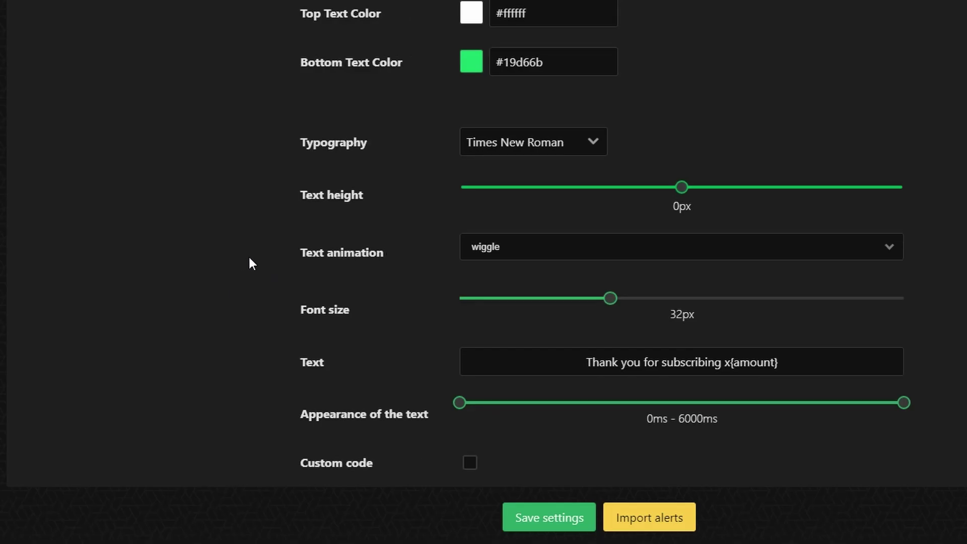
Step: Look through the Gift Sub and Followers alert settings
scroll(249, 254, "up", 15)
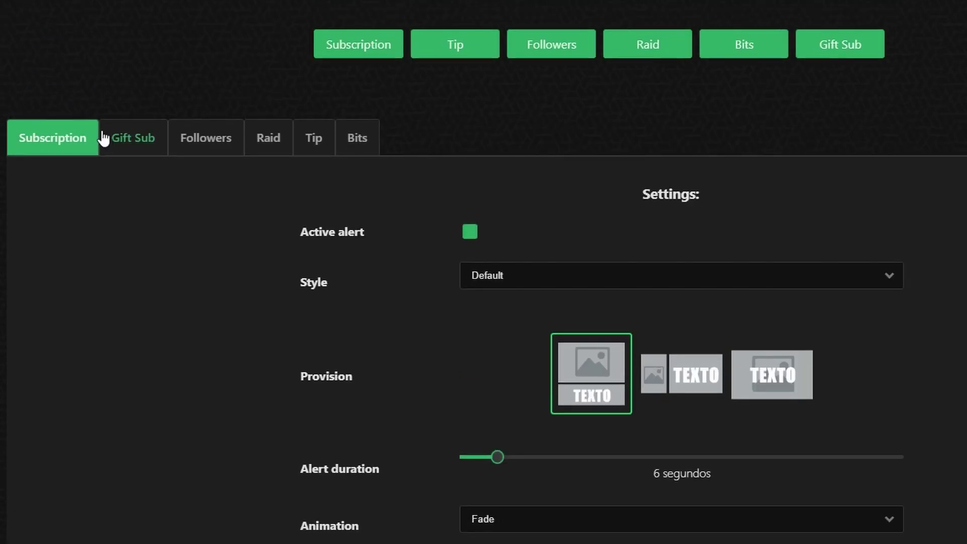
scroll(395, 254, "down", 6)
scroll(393, 255, "down", 6)
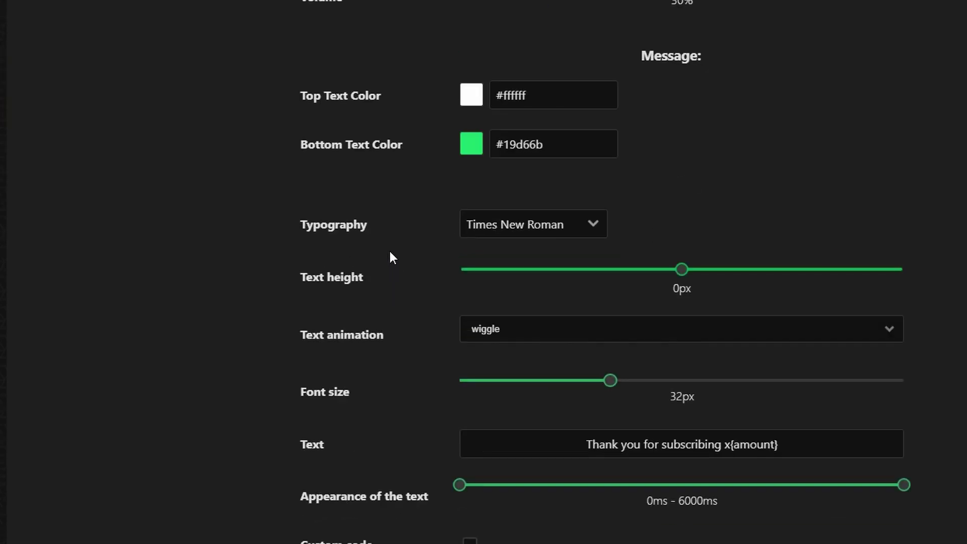
scroll(382, 257, "up", 12)
left_click(130, 143)
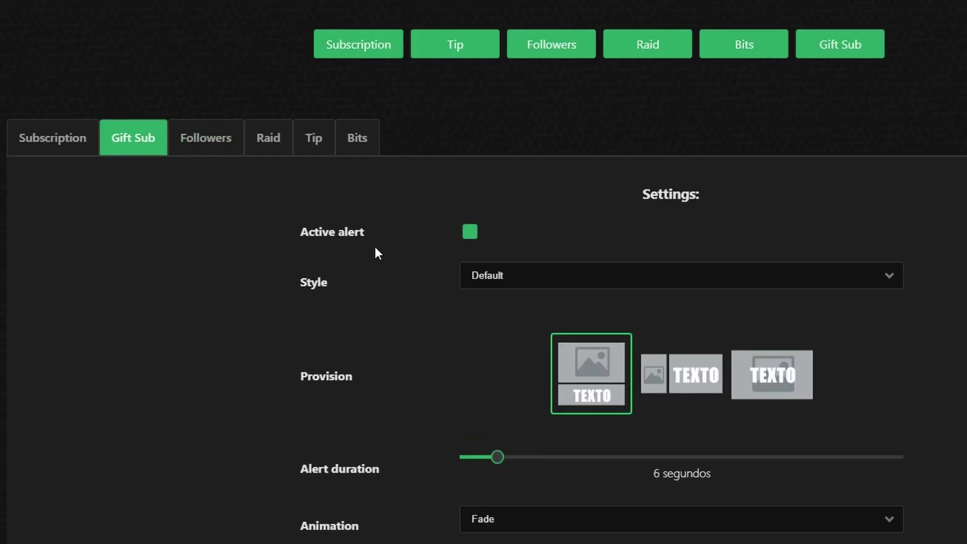
scroll(374, 252, "down", 14)
scroll(373, 253, "up", 11)
scroll(369, 255, "up", 3)
left_click(207, 145)
scroll(389, 273, "down", 15)
scroll(389, 279, "up", 10)
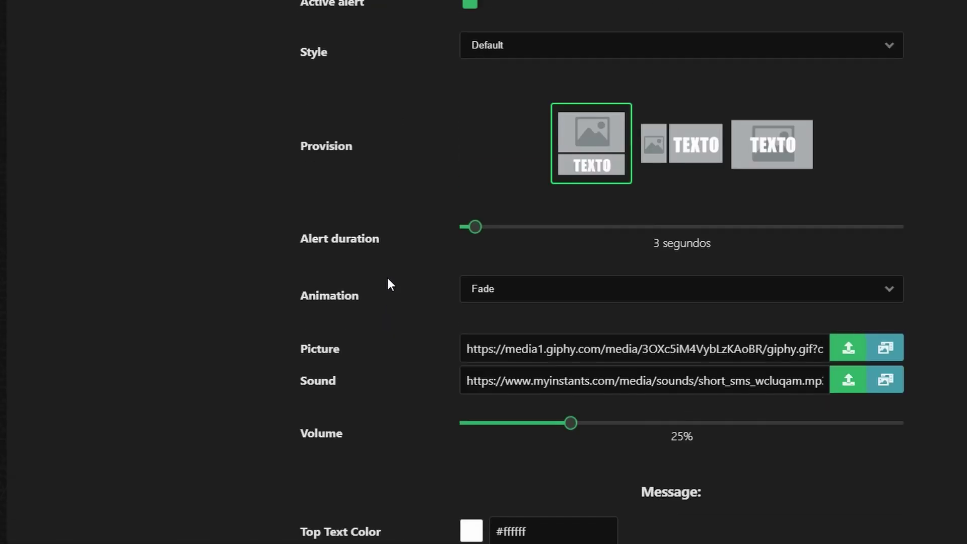
scroll(302, 154, "up", 5)
Step: Review the Tip alert: BotRix style, 6 seconds, 20% volume, 'Thanks for the {amount}$' message
left_click(314, 141)
scroll(308, 217, "down", 5)
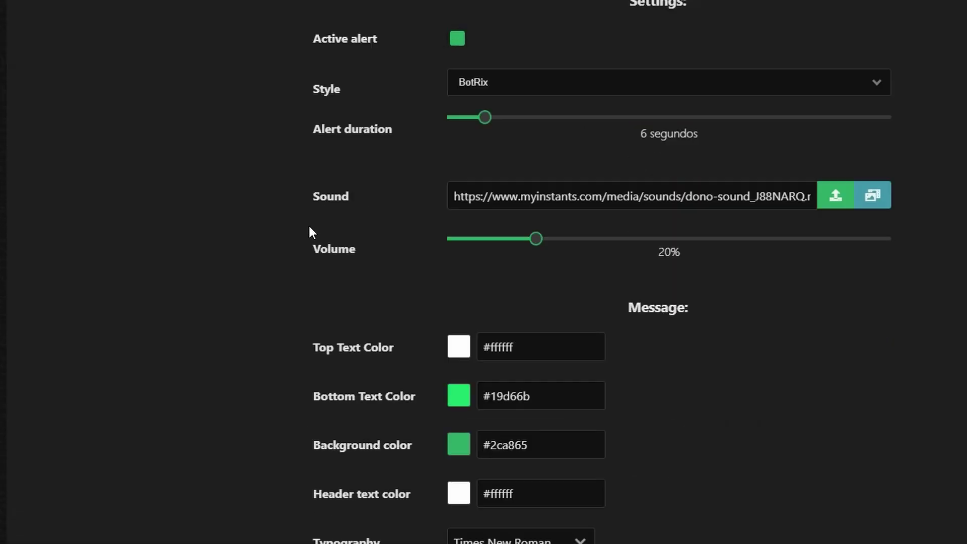
scroll(308, 226, "up", 5)
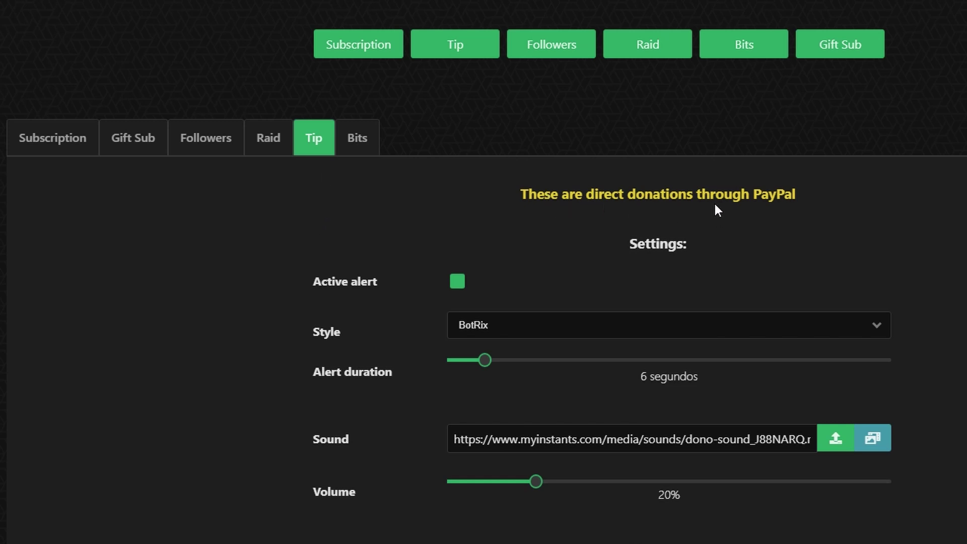
scroll(383, 227, "down", 5)
scroll(378, 164, "up", 1)
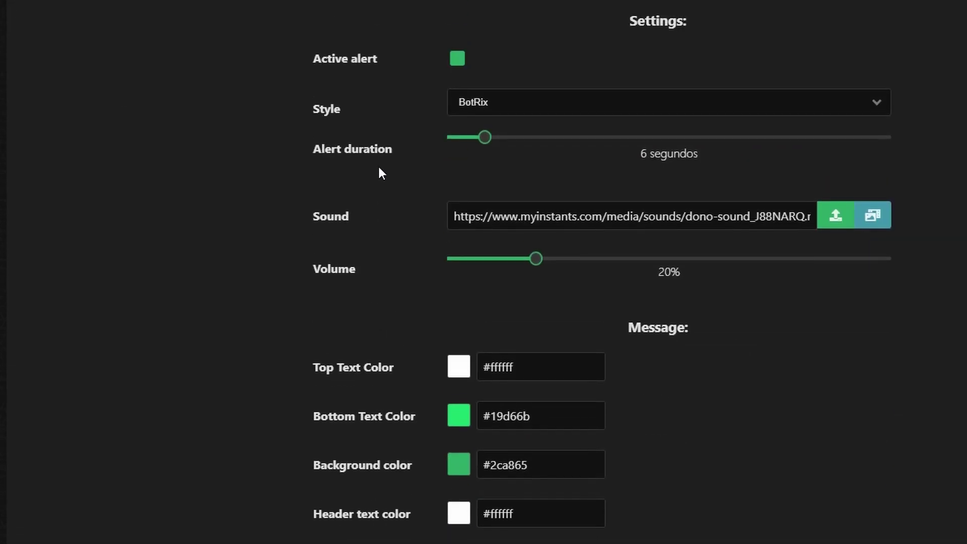
scroll(377, 180, "down", 4)
scroll(372, 180, "down", 4)
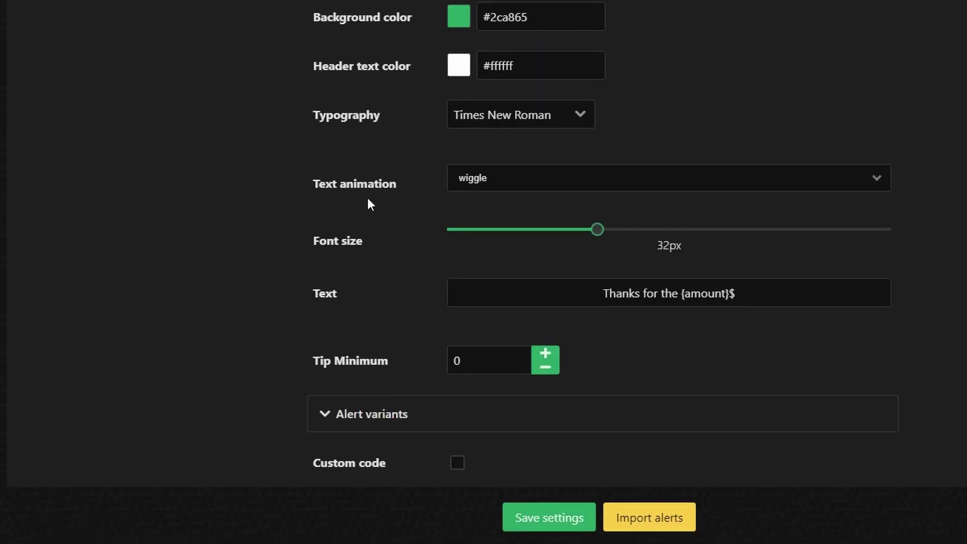
scroll(367, 196, "up", 7)
scroll(368, 198, "up", 6)
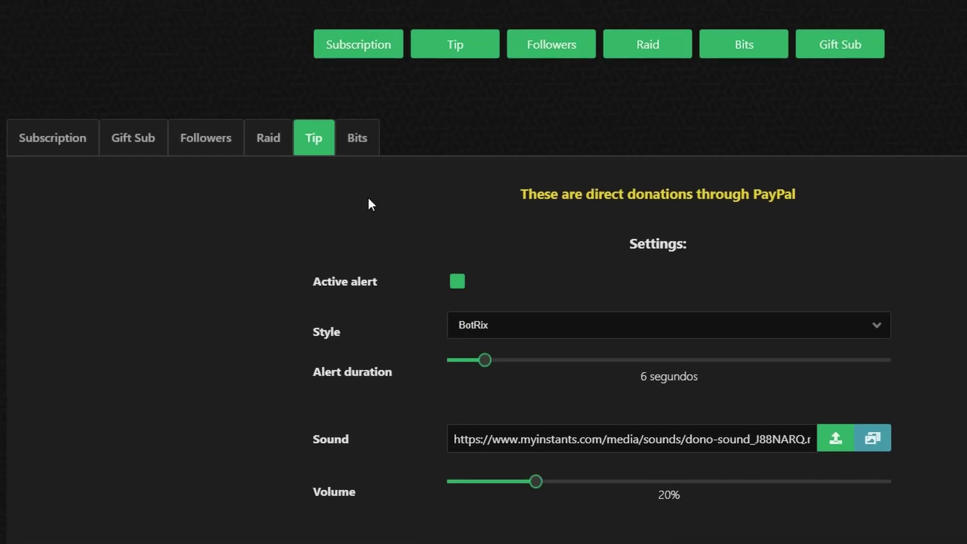
Step: Check the Bits alert settings, then copy the alerts widget URL
left_click(356, 142)
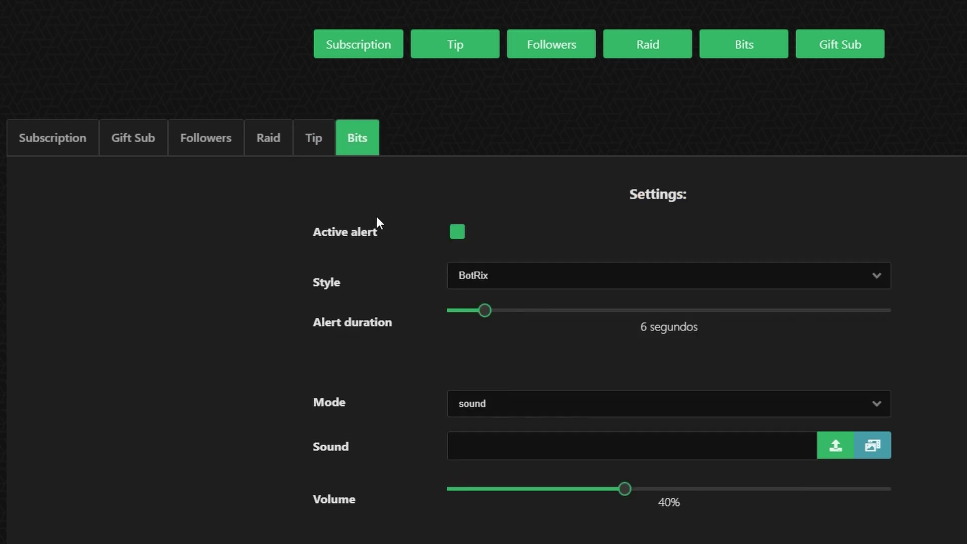
scroll(380, 222, "down", 10)
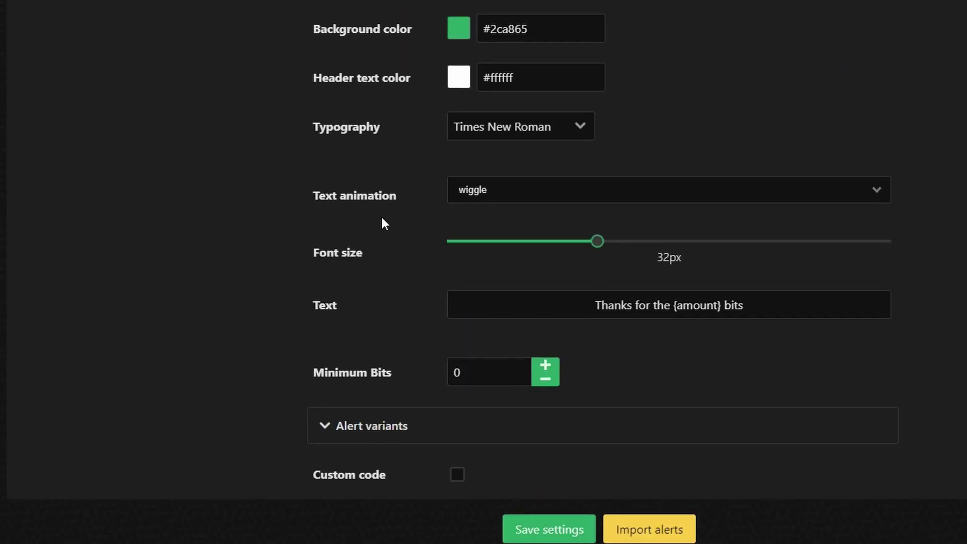
scroll(381, 215, "up", 10)
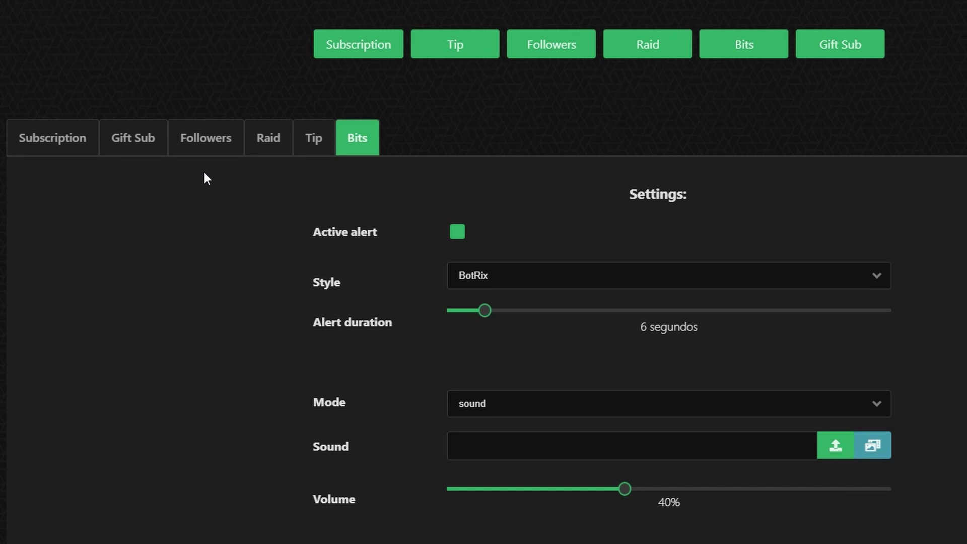
scroll(221, 182, "up", 3)
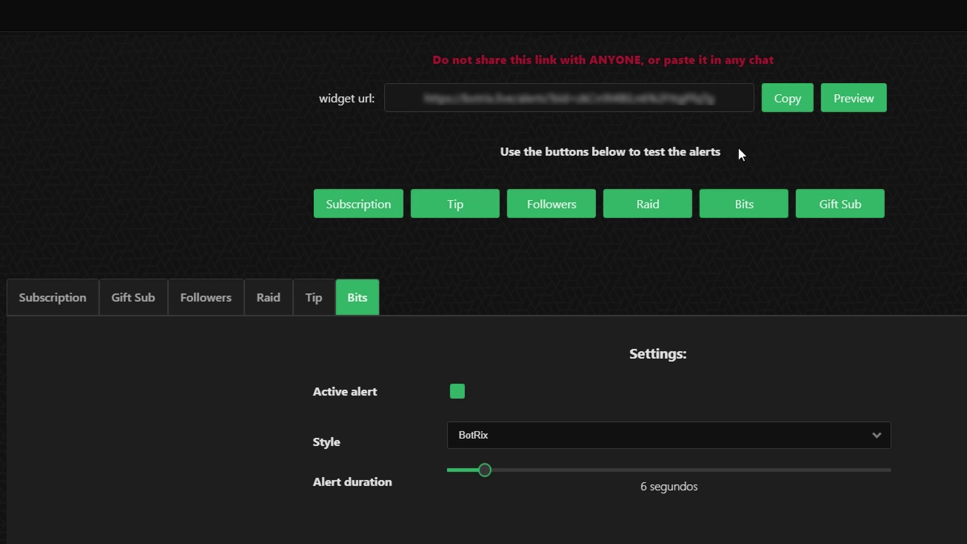
left_click(788, 103)
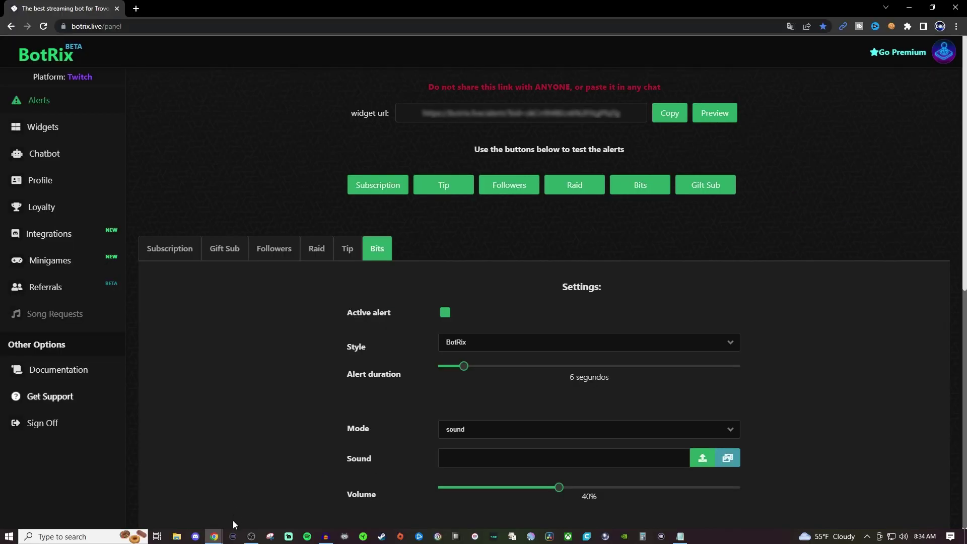
Step: Add a default-named Browser source to Scene 2 with the pasted BotRix alerts widget URL
left_click(251, 536)
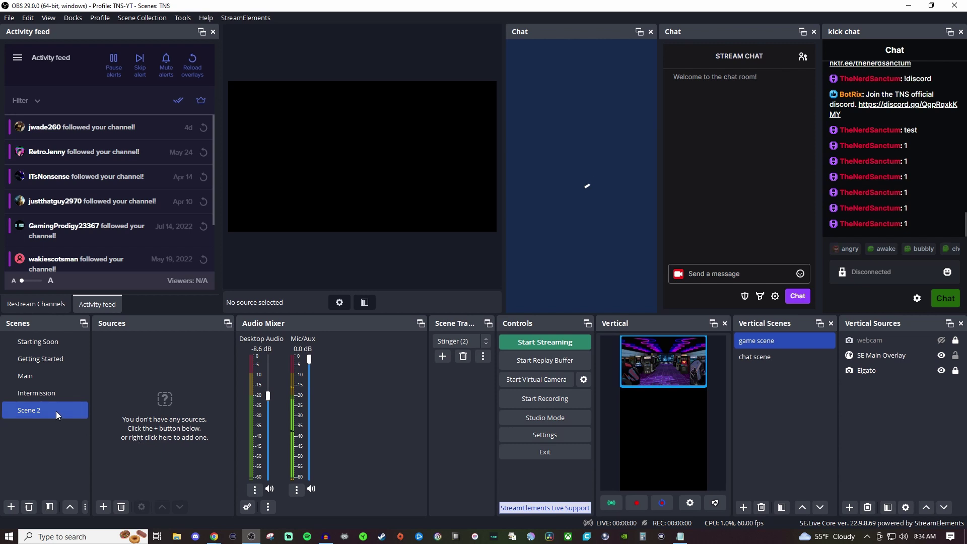
left_click(103, 506)
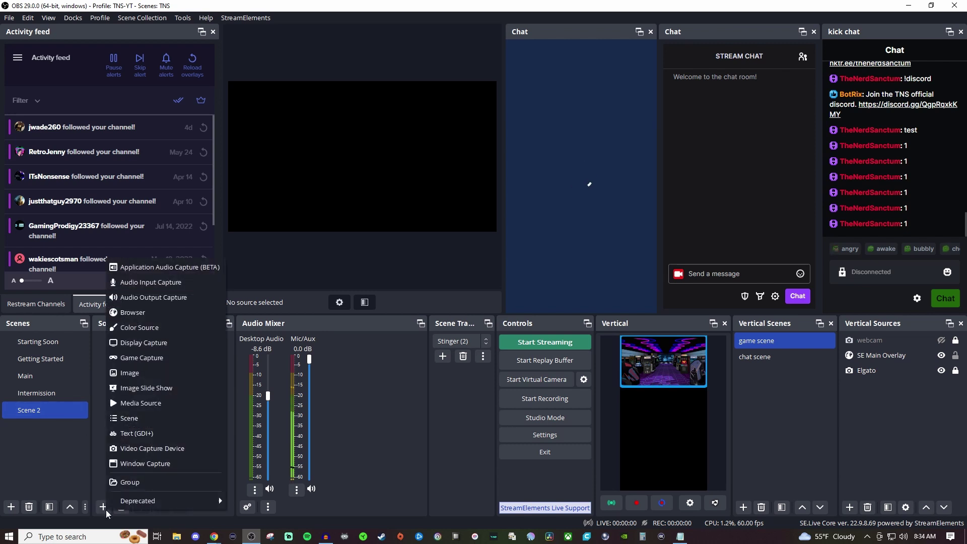
left_click(165, 310)
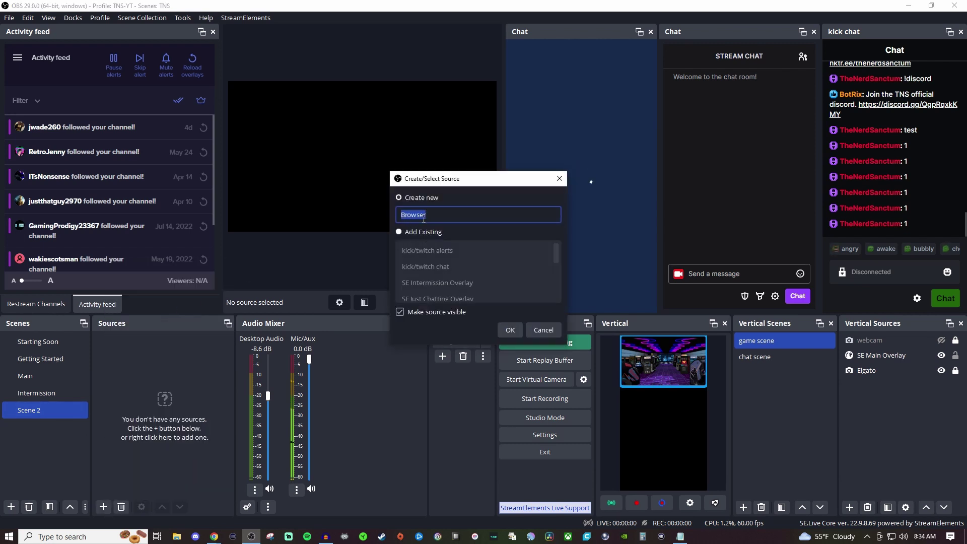
left_click(510, 329)
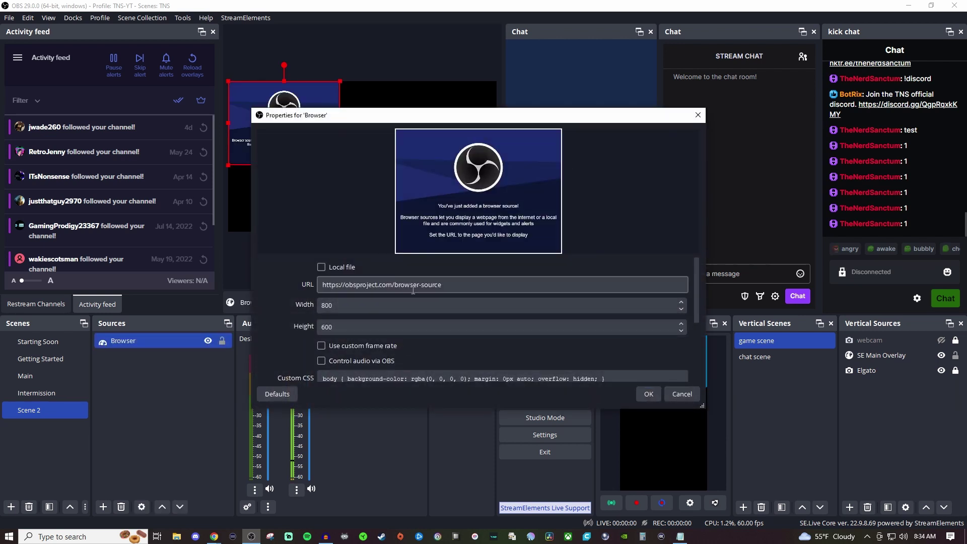
triple_click(425, 286)
key("ctrl+v")
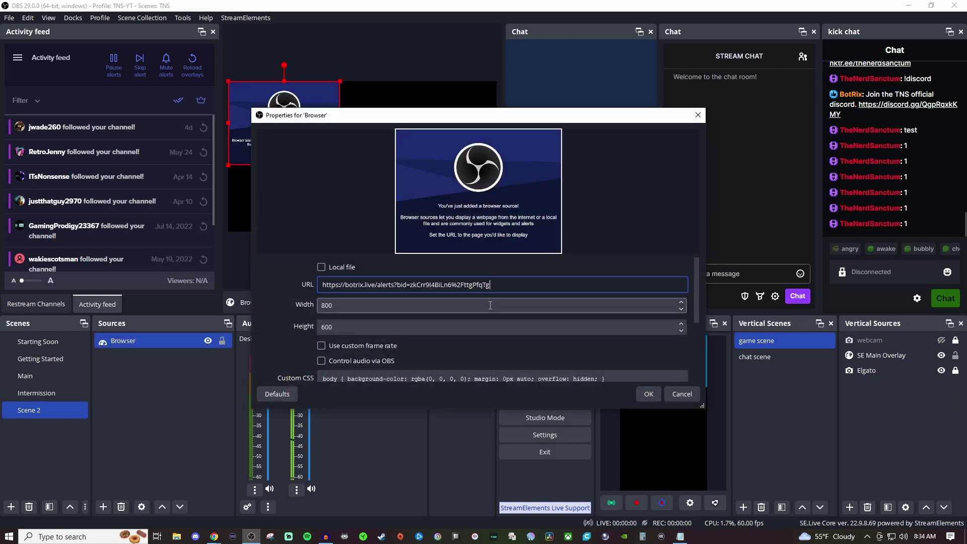
left_click(648, 394)
key("alt+Tab")
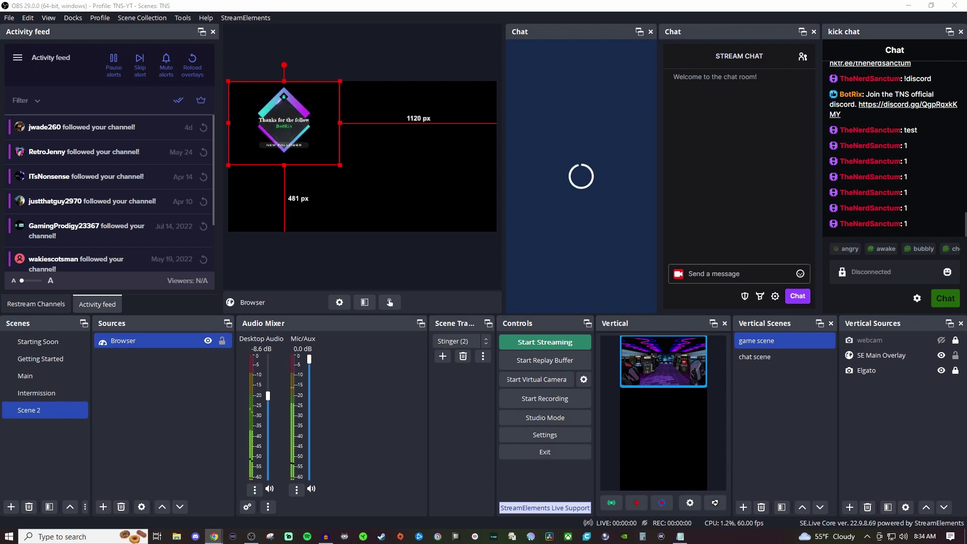
Step: Resize the Browser alert source and drag it into the upper-right area of Scene 2
left_click_drag(286, 122, 357, 156)
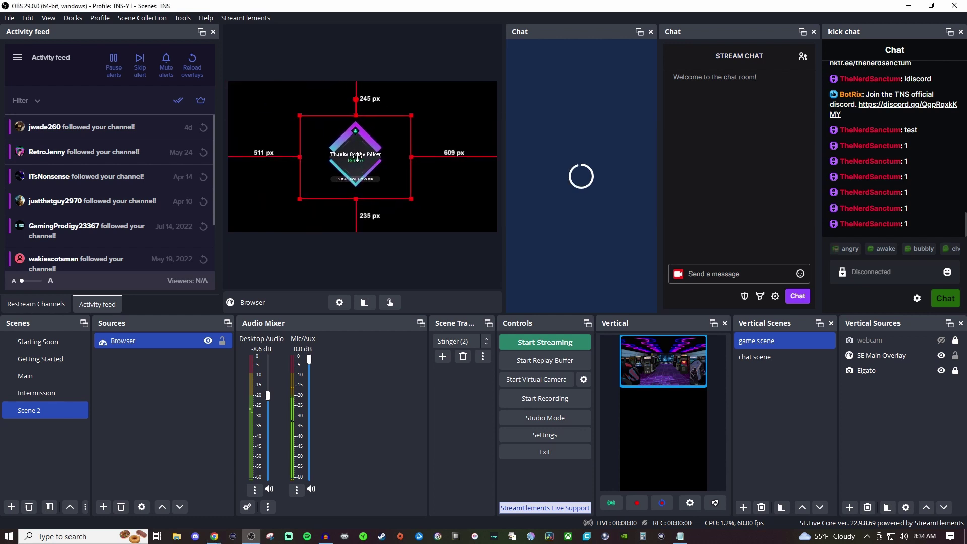
left_click_drag(412, 199, 454, 228)
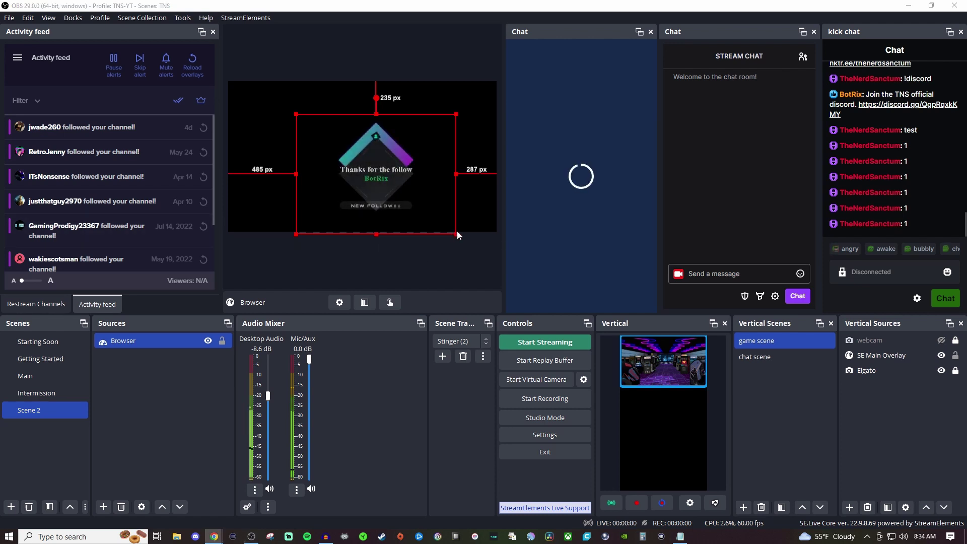
left_click_drag(454, 234, 456, 192)
left_click_drag(438, 146, 468, 143)
left_click(329, 197)
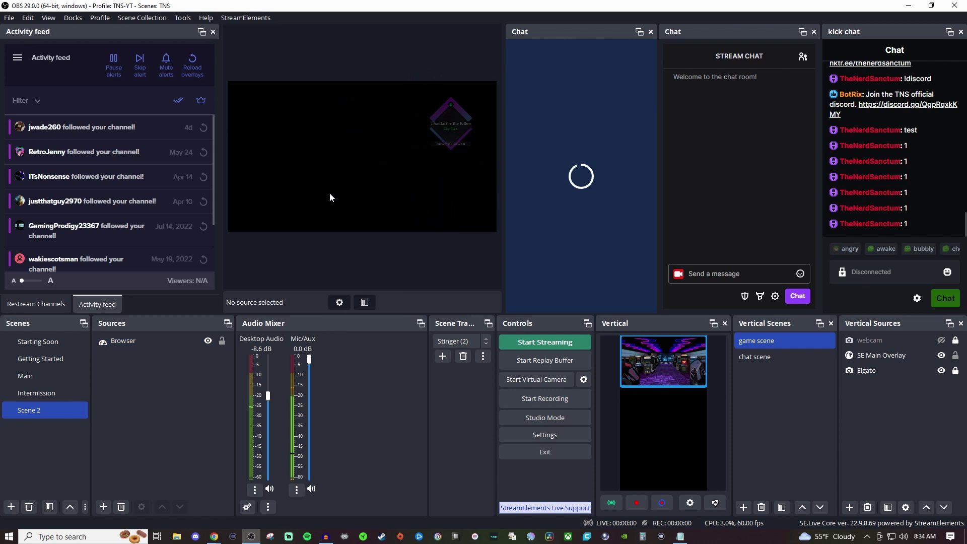